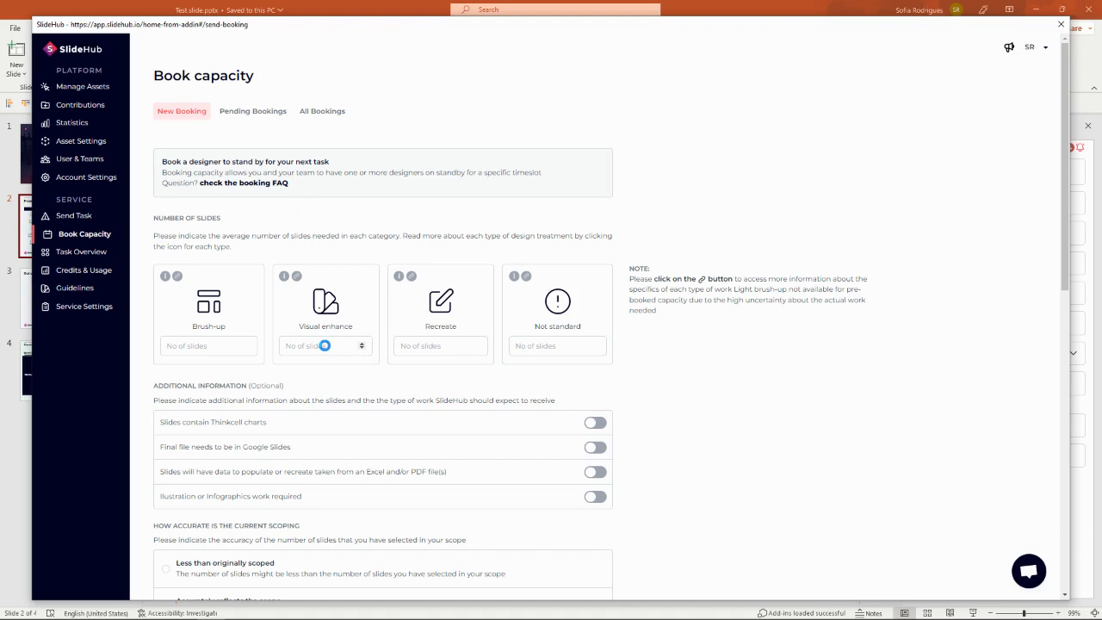
Step: Request 20 visual enhance slides and 10 brush-up slides, and flag that the slides contain Thinkcell charts
{"action": "left_click", "coordinate": [324, 346]}
{"action": "type", "text": "20"}
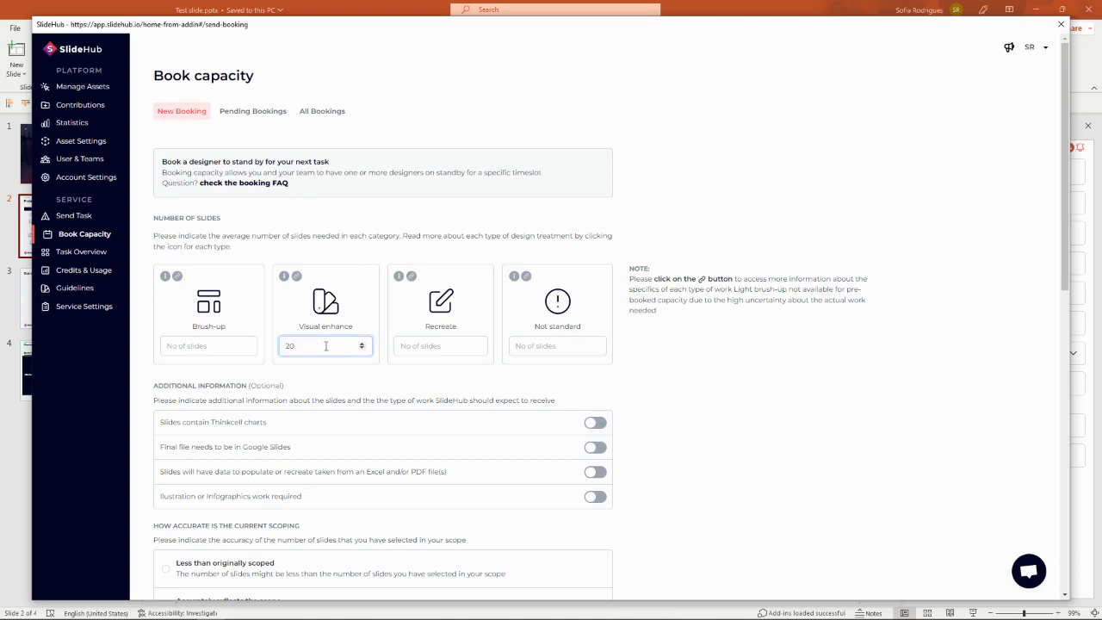
{"action": "left_click", "coordinate": [197, 346]}
{"action": "type", "text": "10"}
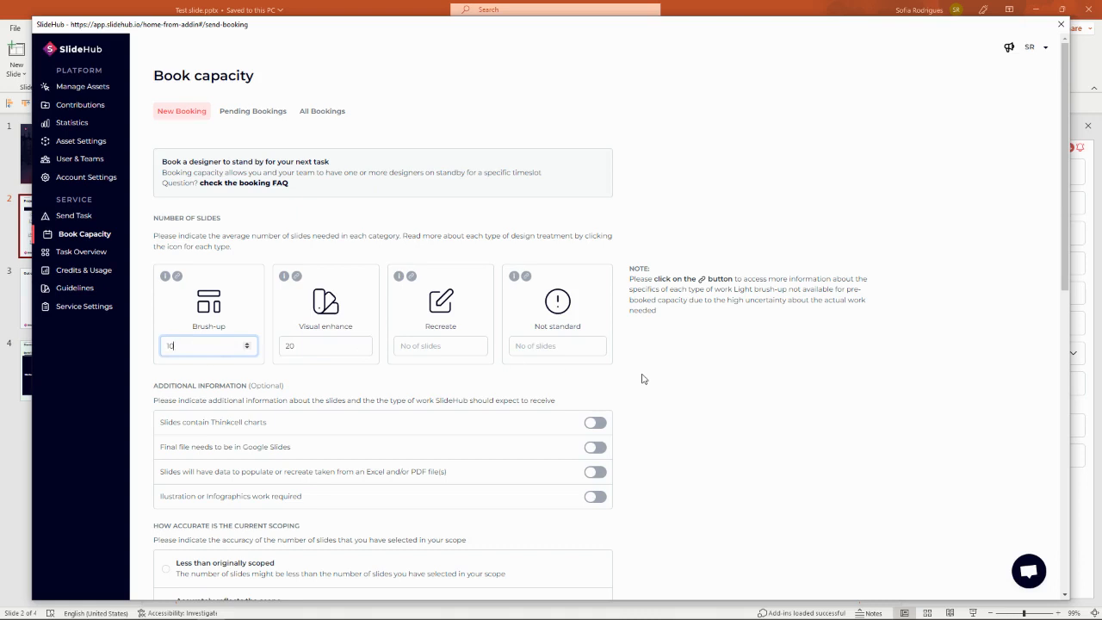
{"action": "scroll", "coordinate": [642, 378], "scroll_direction": "down", "scroll_amount": 2}
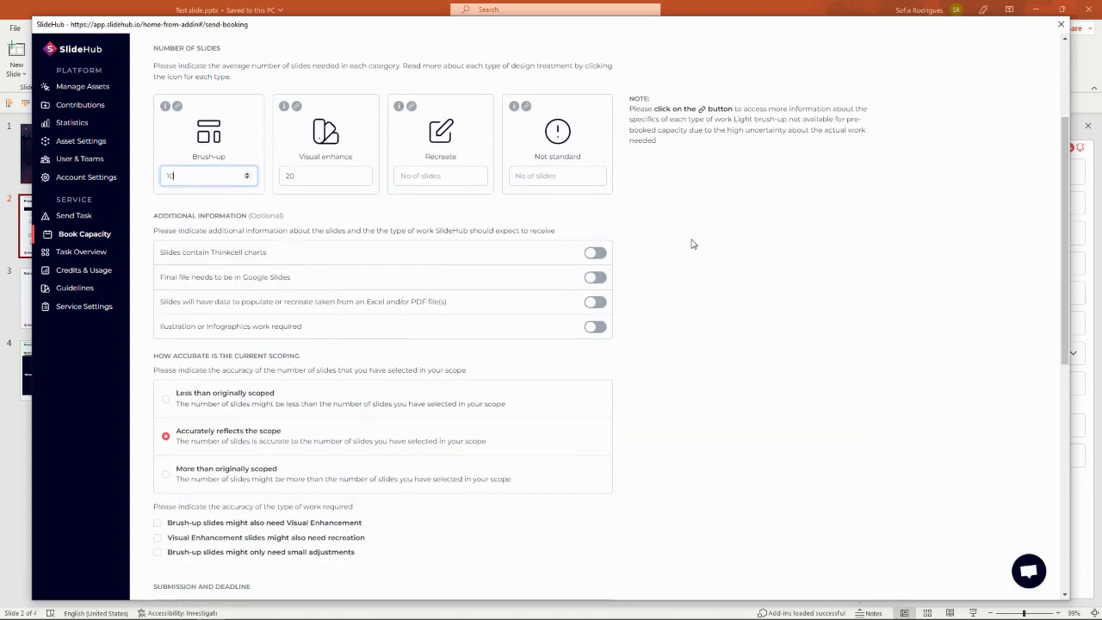
{"action": "left_click", "coordinate": [595, 253]}
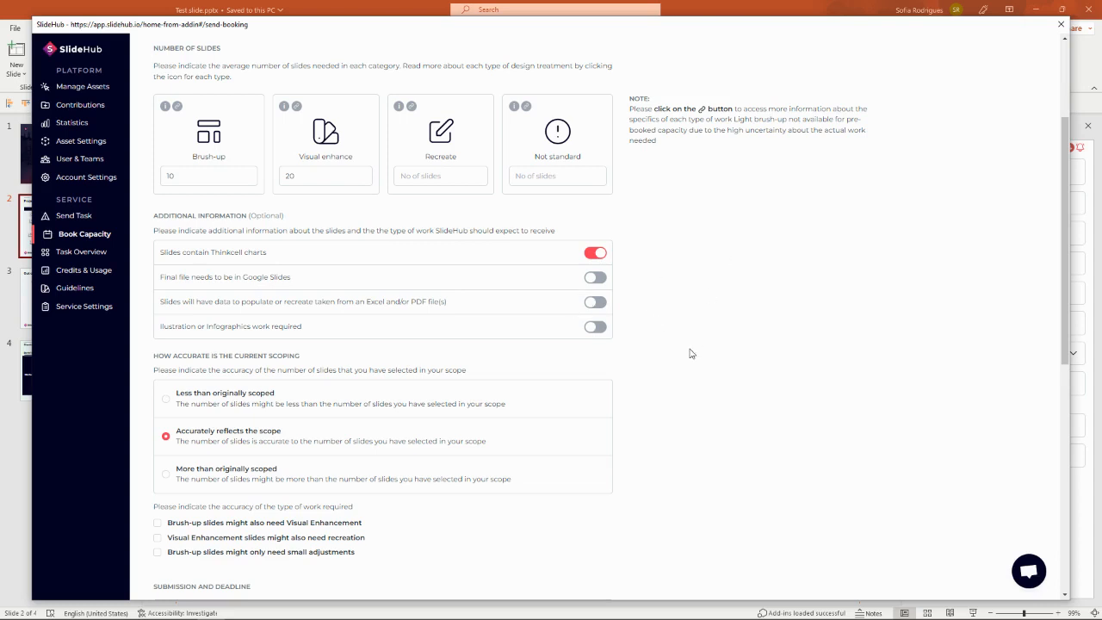
Step: Set the scoping accuracy to less than originally scoped and mark that brush-up slides might also need visual enhancement
{"action": "scroll", "coordinate": [690, 353], "scroll_direction": "down", "scroll_amount": 1}
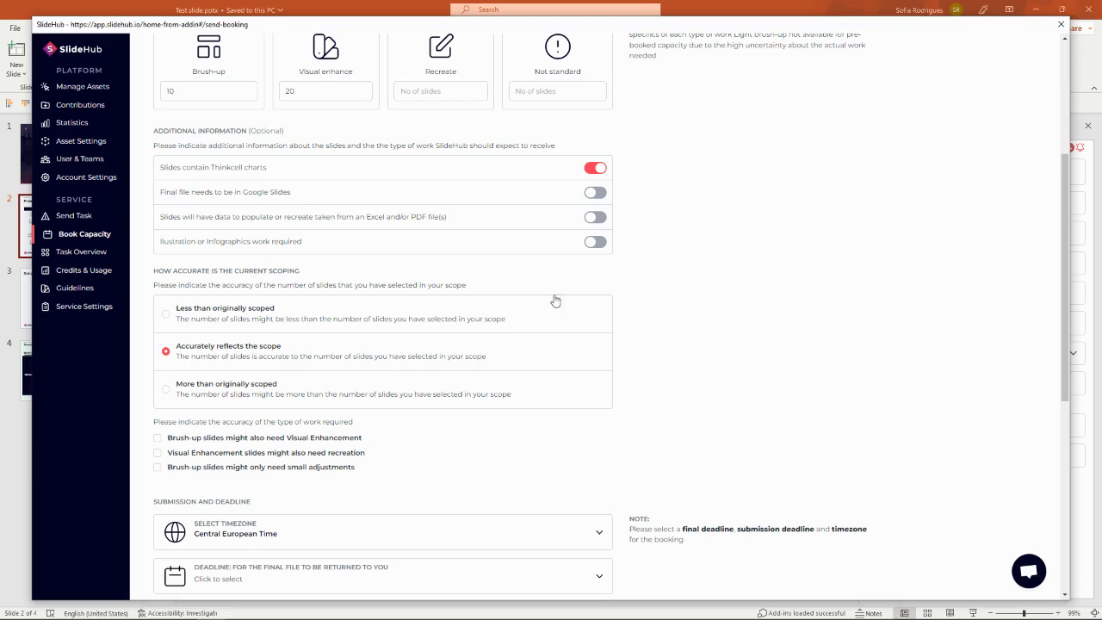
{"action": "left_click", "coordinate": [202, 316]}
{"action": "scroll", "coordinate": [779, 369], "scroll_direction": "down", "scroll_amount": 1}
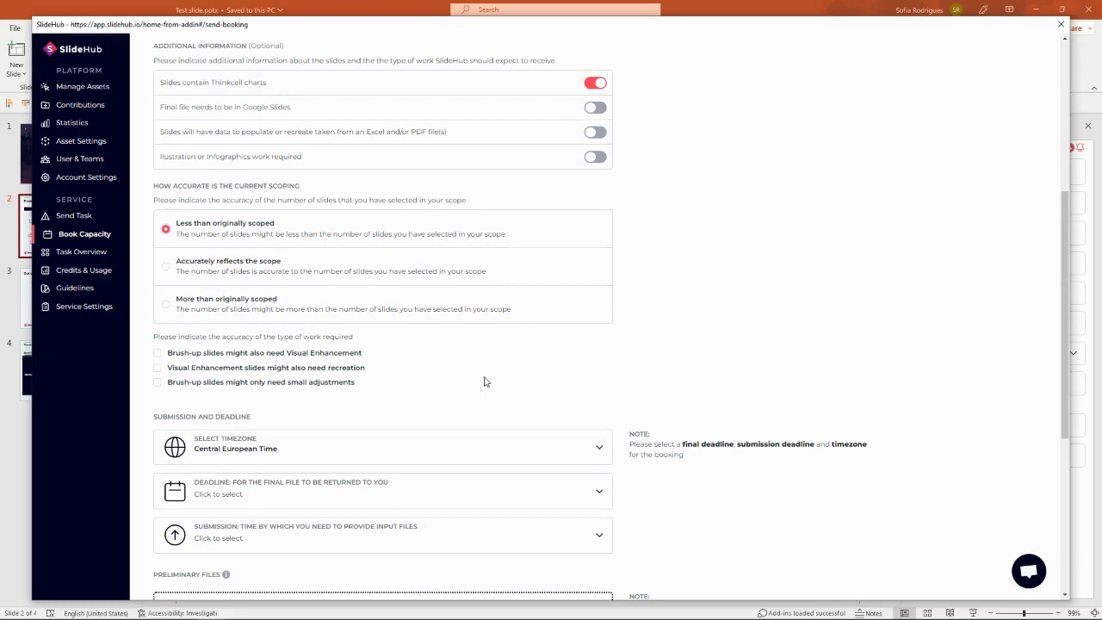
{"action": "left_click", "coordinate": [158, 353]}
Step: Set the deadline for returning the final file to December 19, 2022 at 13:00
{"action": "scroll", "coordinate": [488, 390], "scroll_direction": "down", "scroll_amount": 1}
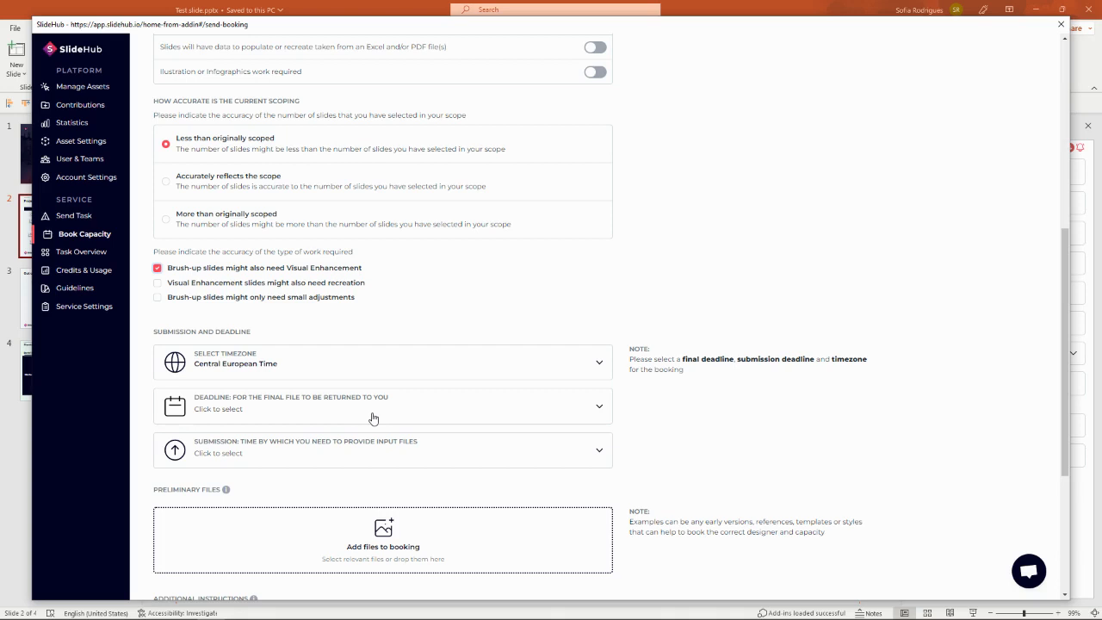
{"action": "left_click", "coordinate": [444, 450]}
{"action": "left_click", "coordinate": [462, 409]}
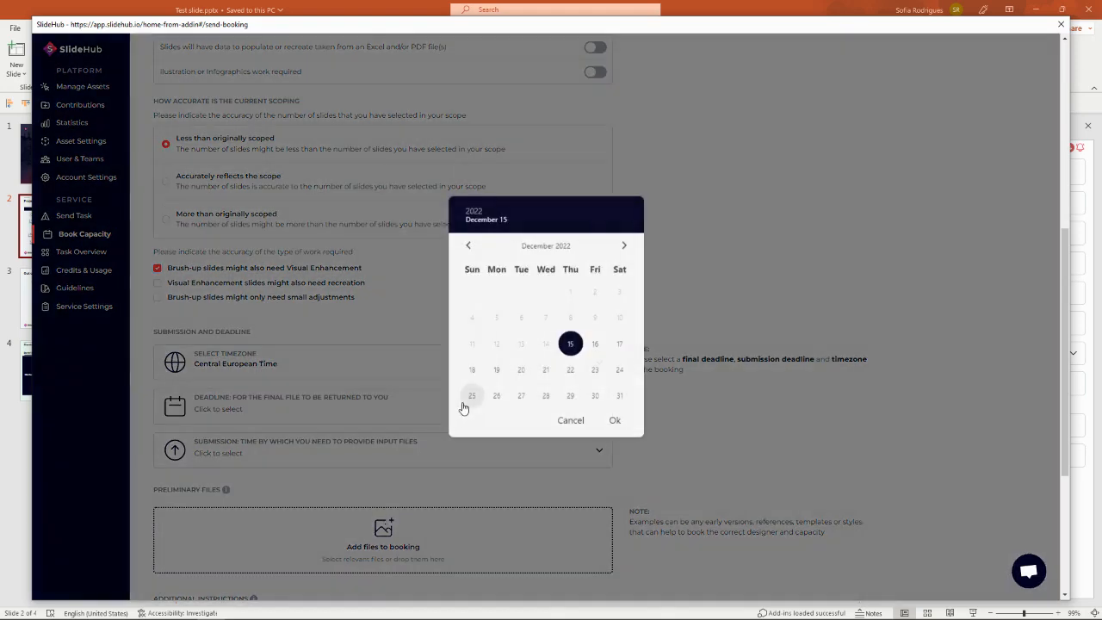
{"action": "left_click", "coordinate": [497, 370]}
{"action": "left_click", "coordinate": [618, 421]}
{"action": "left_click", "coordinate": [618, 421]}
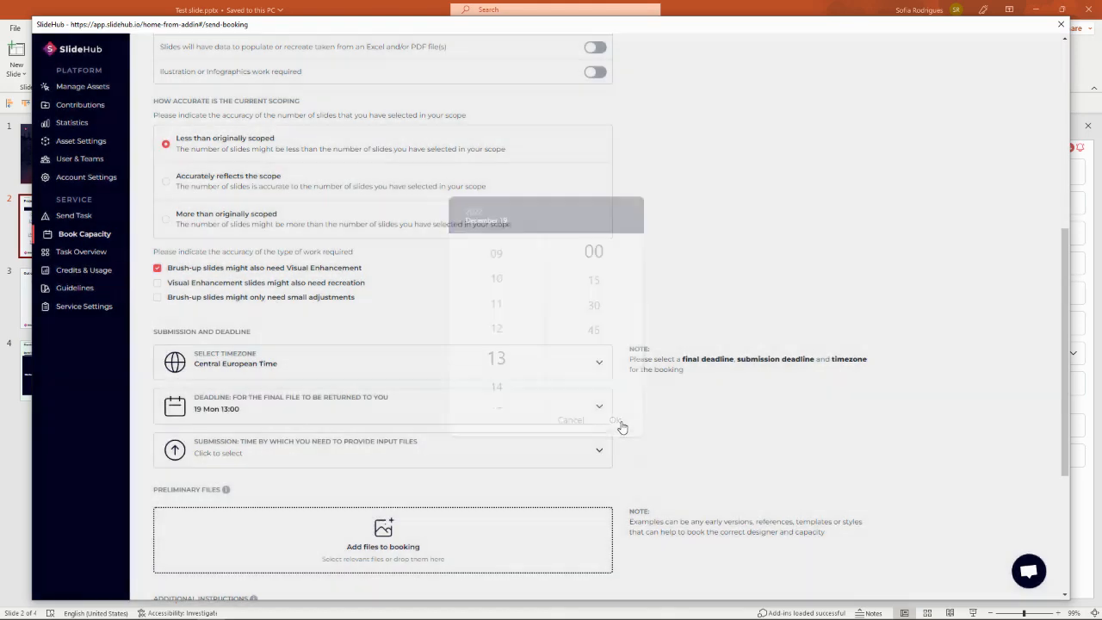
Step: Set the submission time for the input files to December 16, 2022 at 13:00
{"action": "left_click", "coordinate": [394, 459]}
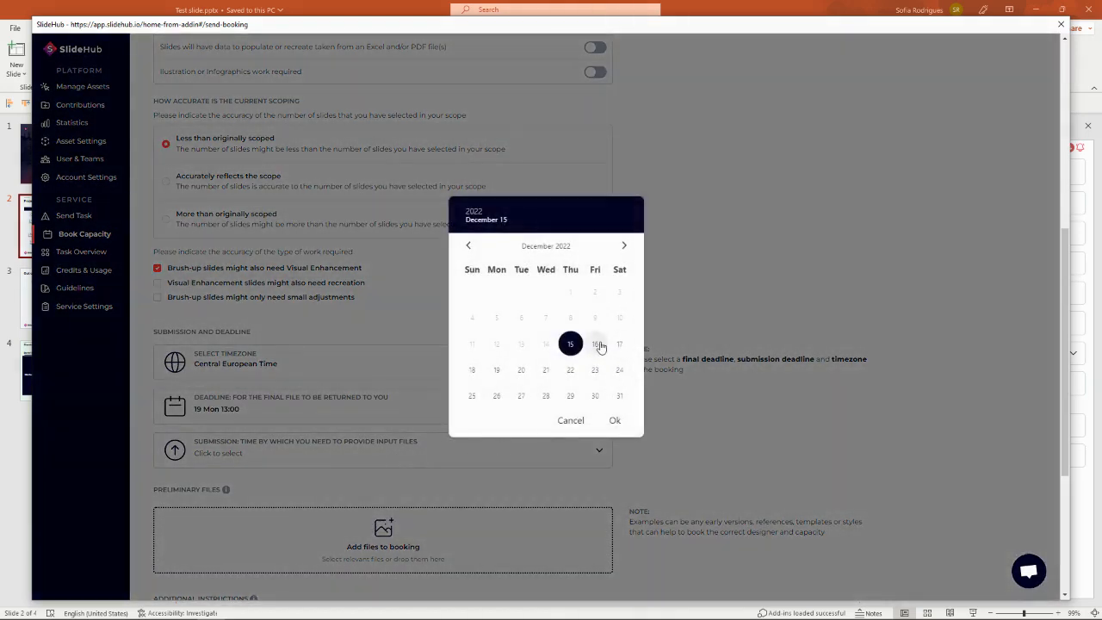
{"action": "left_click", "coordinate": [600, 345]}
{"action": "left_click", "coordinate": [614, 421]}
{"action": "left_click", "coordinate": [615, 421]}
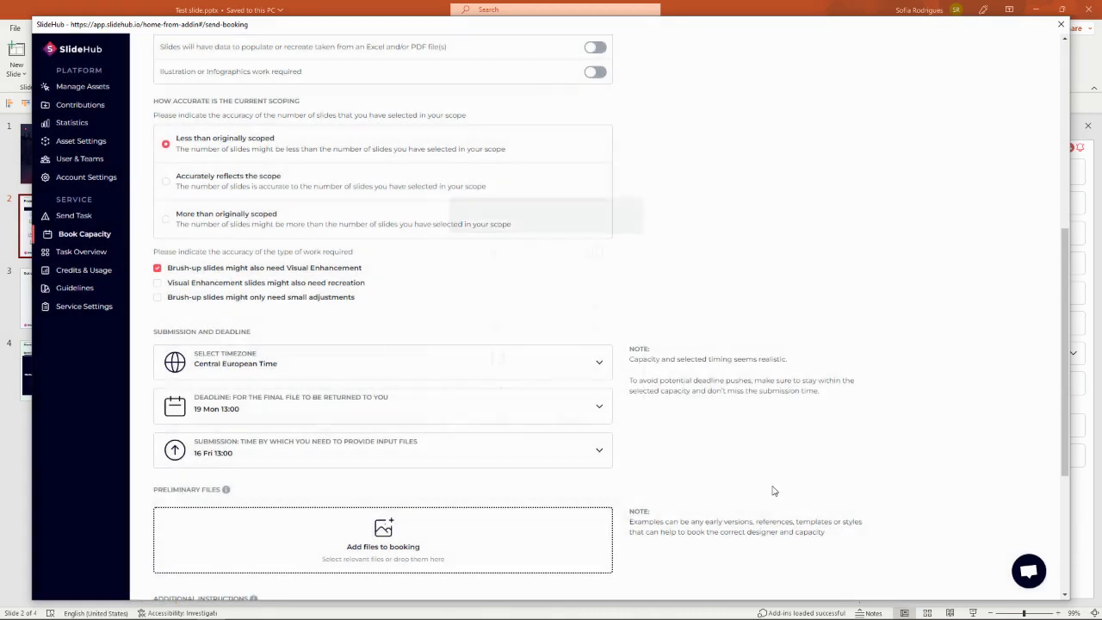
Step: Reveal the optional project code field, leave it empty, and create the booking
{"action": "scroll", "coordinate": [775, 490], "scroll_direction": "down", "scroll_amount": 2}
{"action": "scroll", "coordinate": [775, 490], "scroll_direction": "down", "scroll_amount": 2}
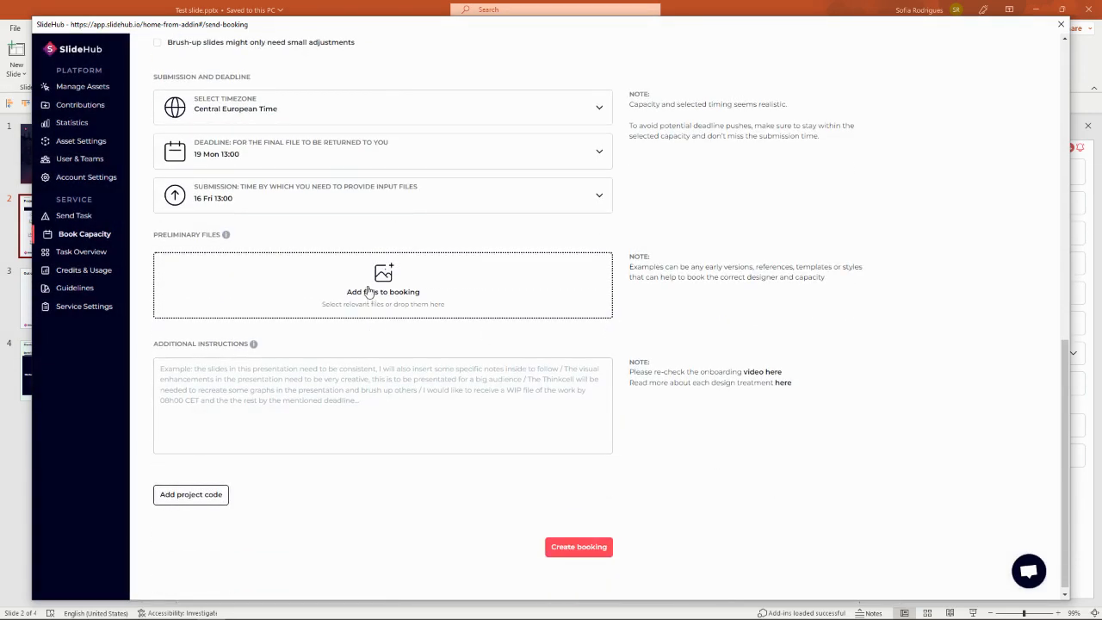
{"action": "left_click", "coordinate": [480, 286]}
{"action": "left_click", "coordinate": [215, 495]}
{"action": "scroll", "coordinate": [387, 482], "scroll_direction": "down", "scroll_amount": 1}
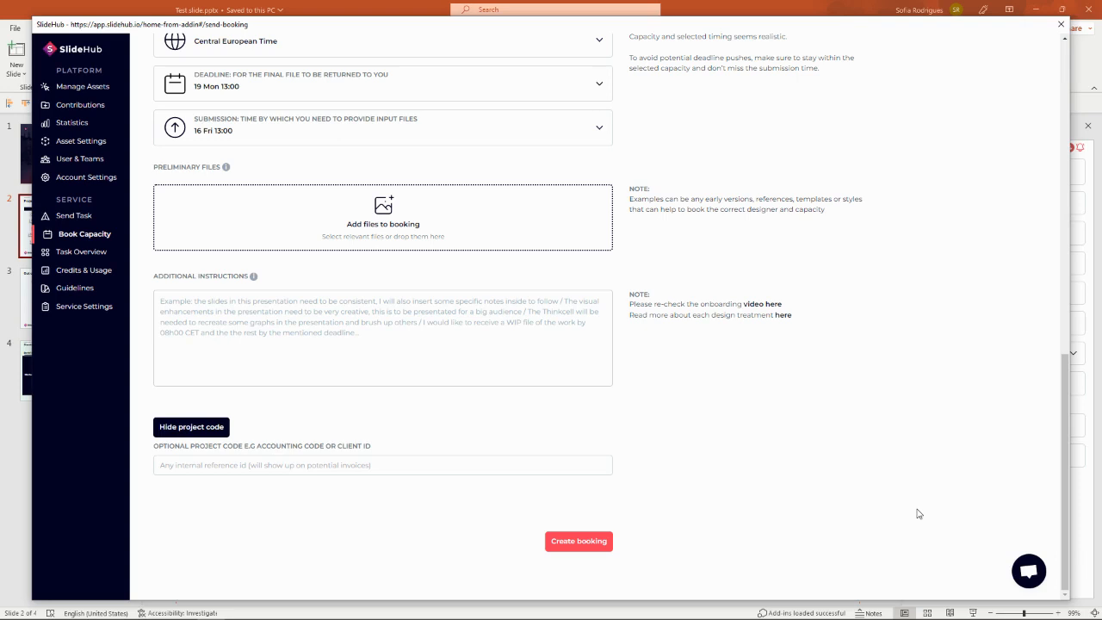
{"action": "left_click", "coordinate": [583, 542]}
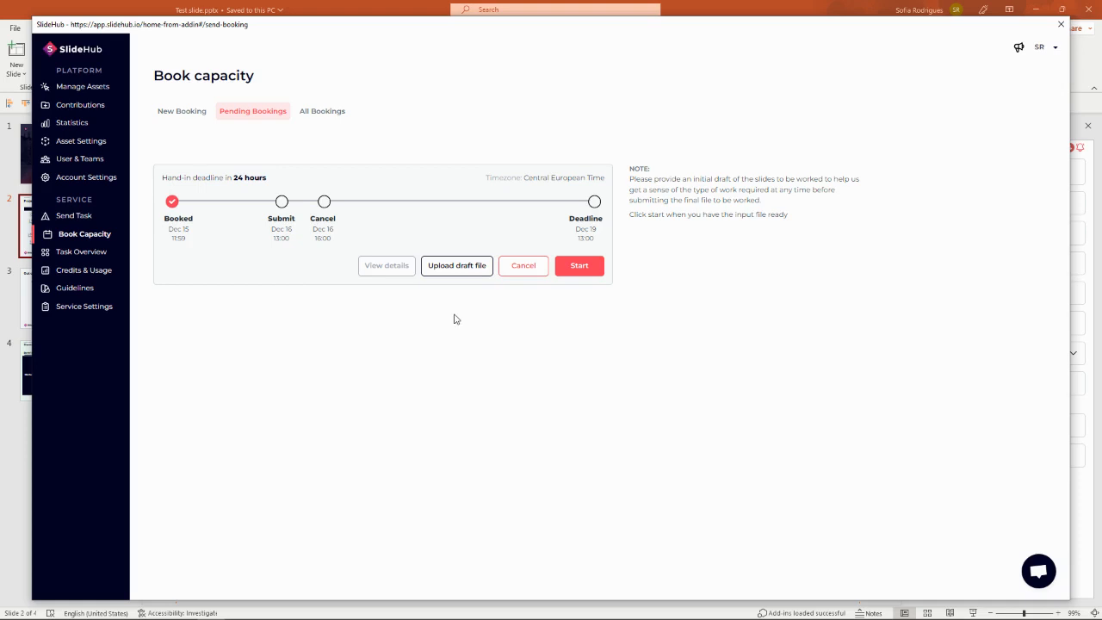
Step: Upload Test slide.pptx as the pending booking's draft file and send it to the delivery team
{"action": "left_click", "coordinate": [471, 274]}
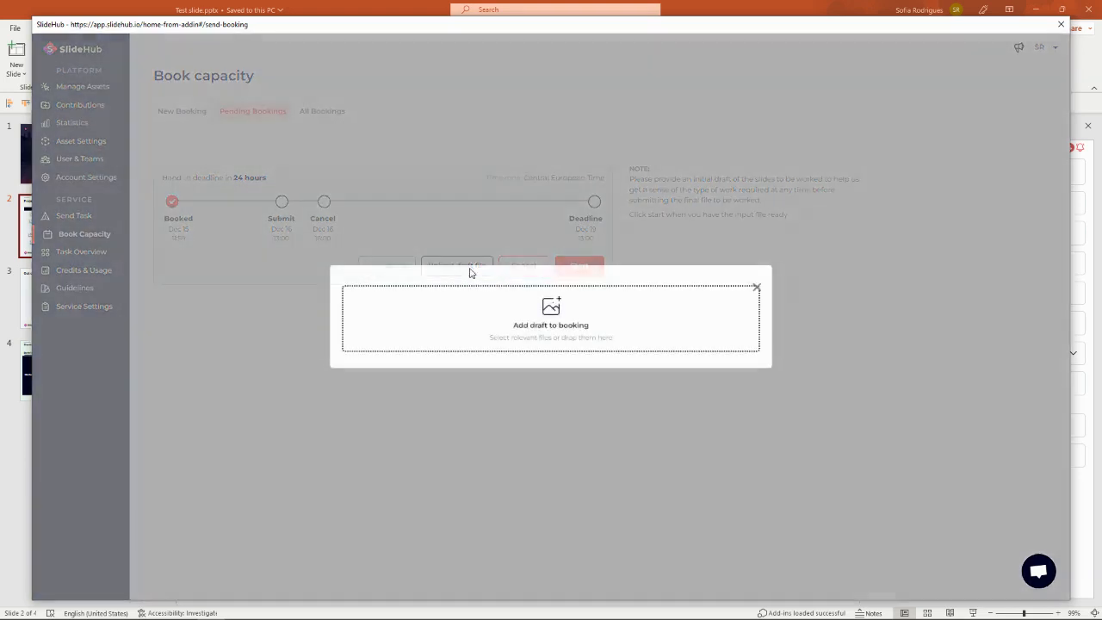
{"action": "left_click", "coordinate": [552, 324]}
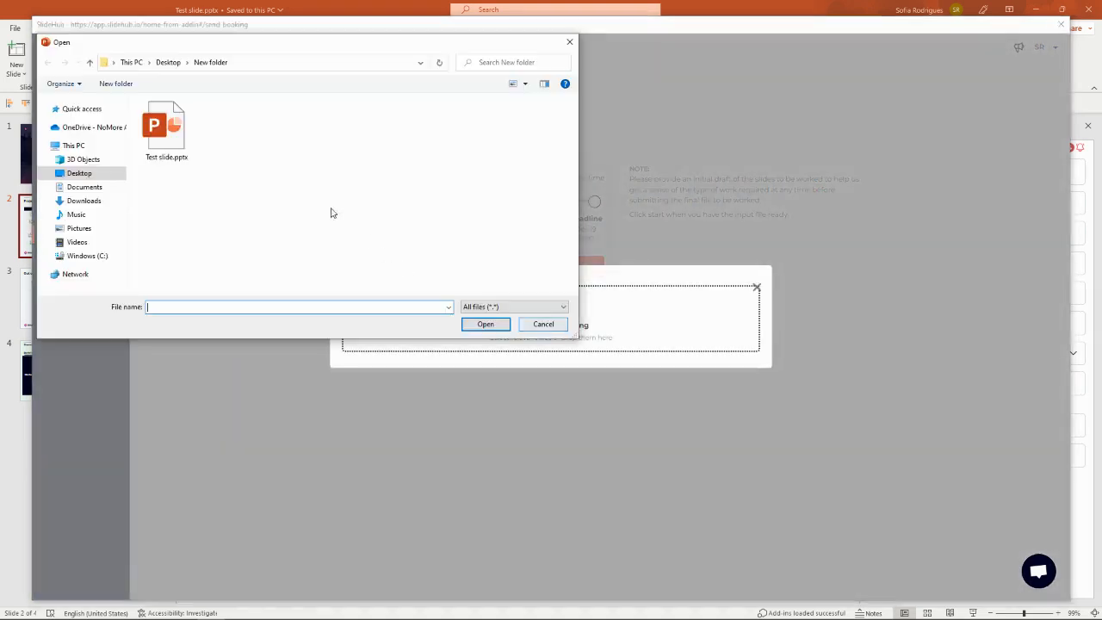
{"action": "left_click", "coordinate": [166, 129]}
{"action": "left_click", "coordinate": [485, 325]}
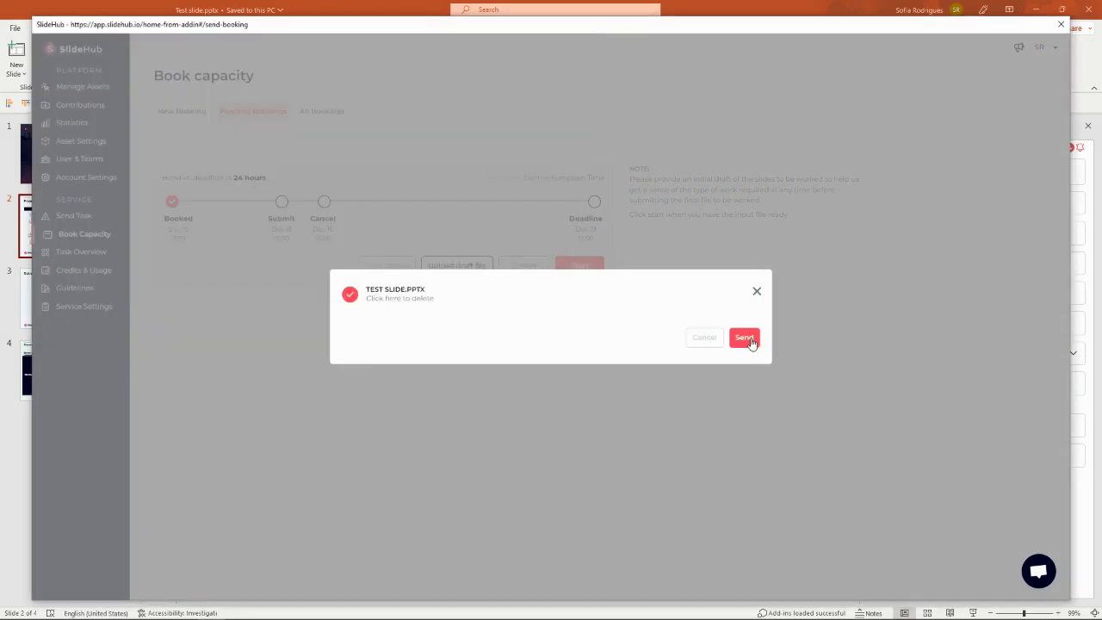
{"action": "left_click", "coordinate": [746, 338]}
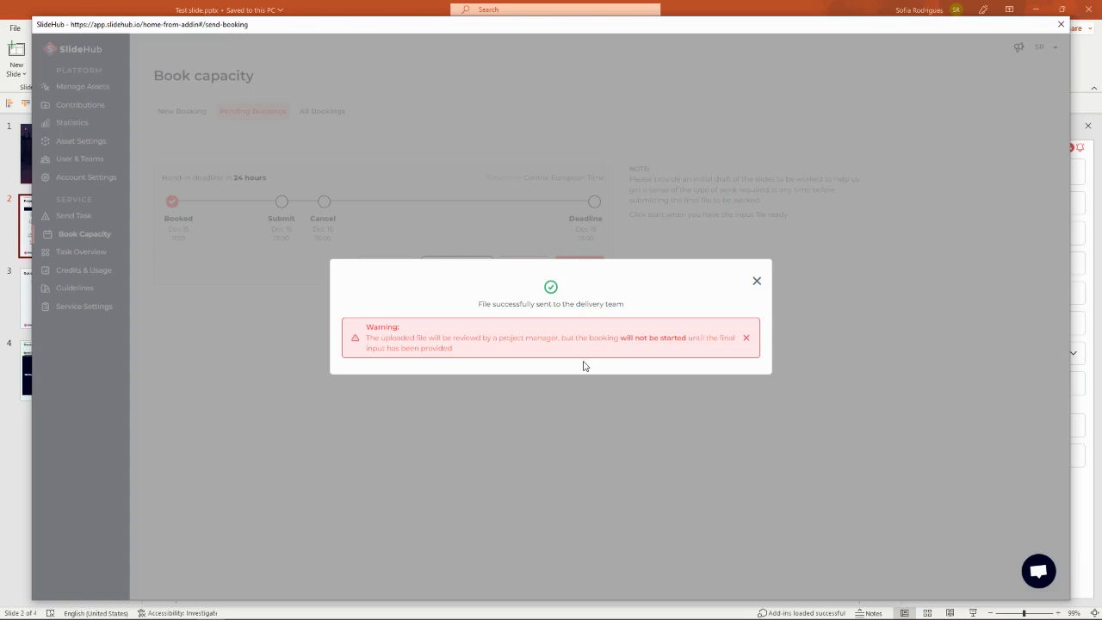
{"action": "left_click", "coordinate": [757, 281]}
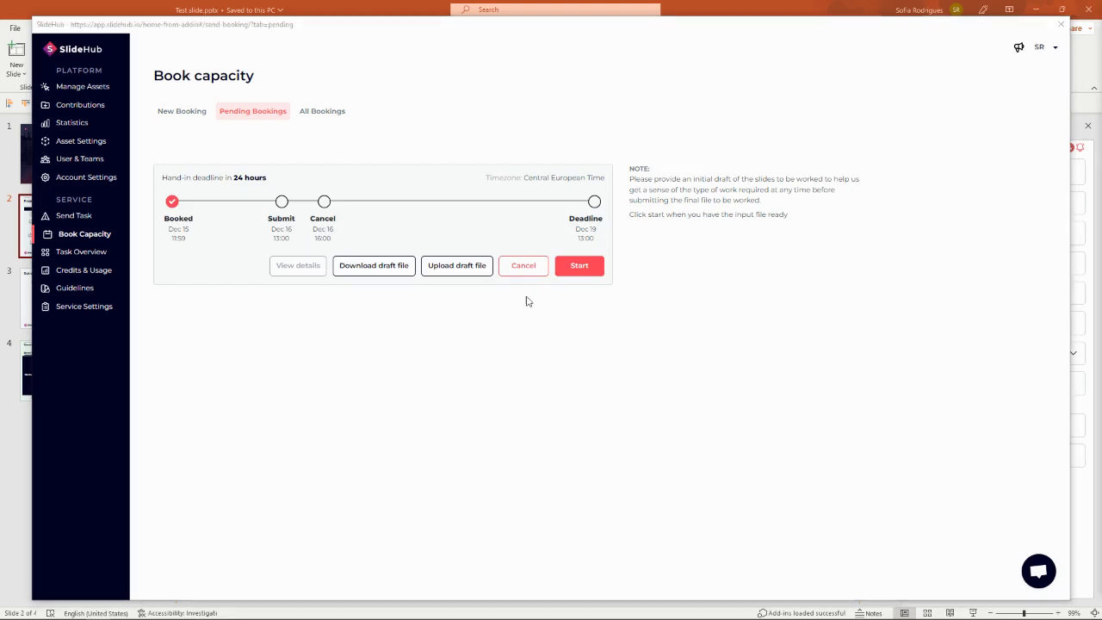
Step: Examine the pending booking's details and the form for describing changes to the project managers
{"action": "left_click", "coordinate": [285, 269]}
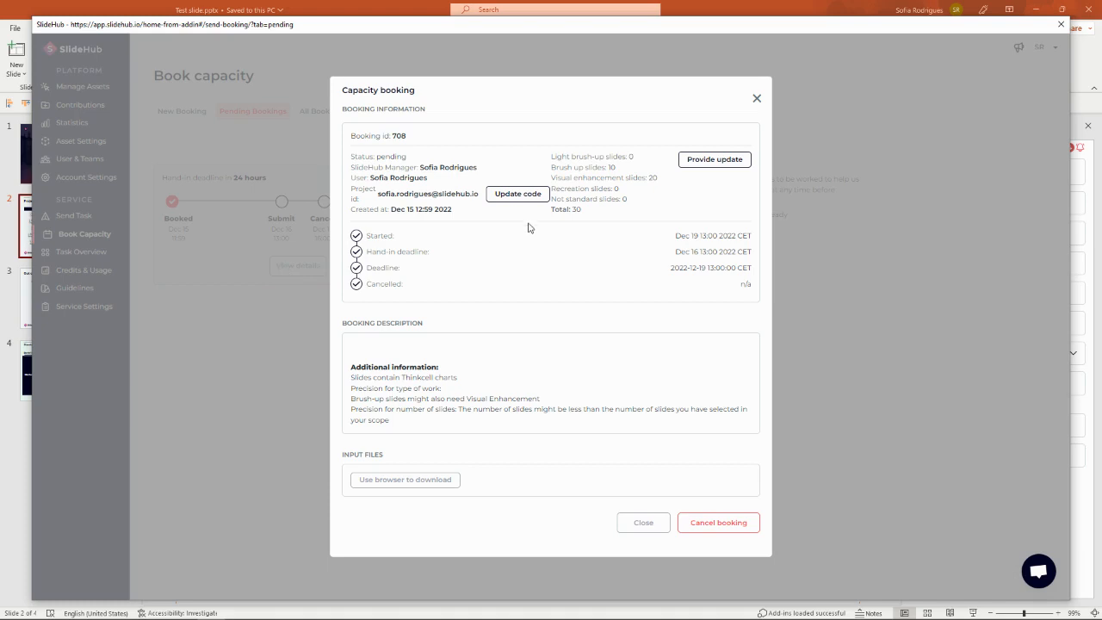
{"action": "left_click", "coordinate": [708, 164]}
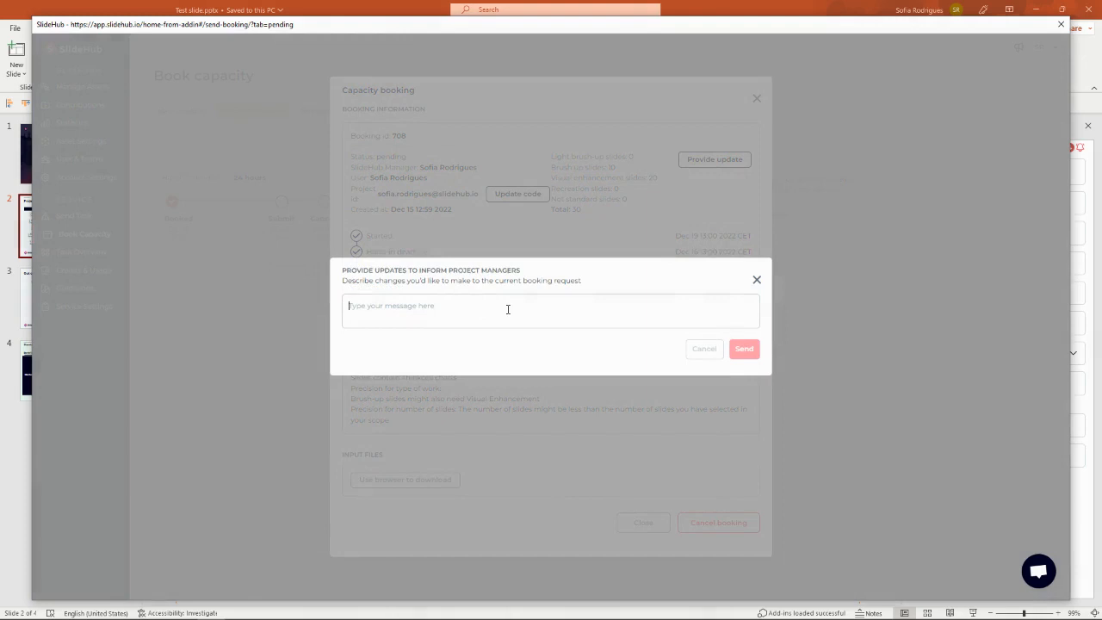
{"action": "left_click", "coordinate": [756, 279]}
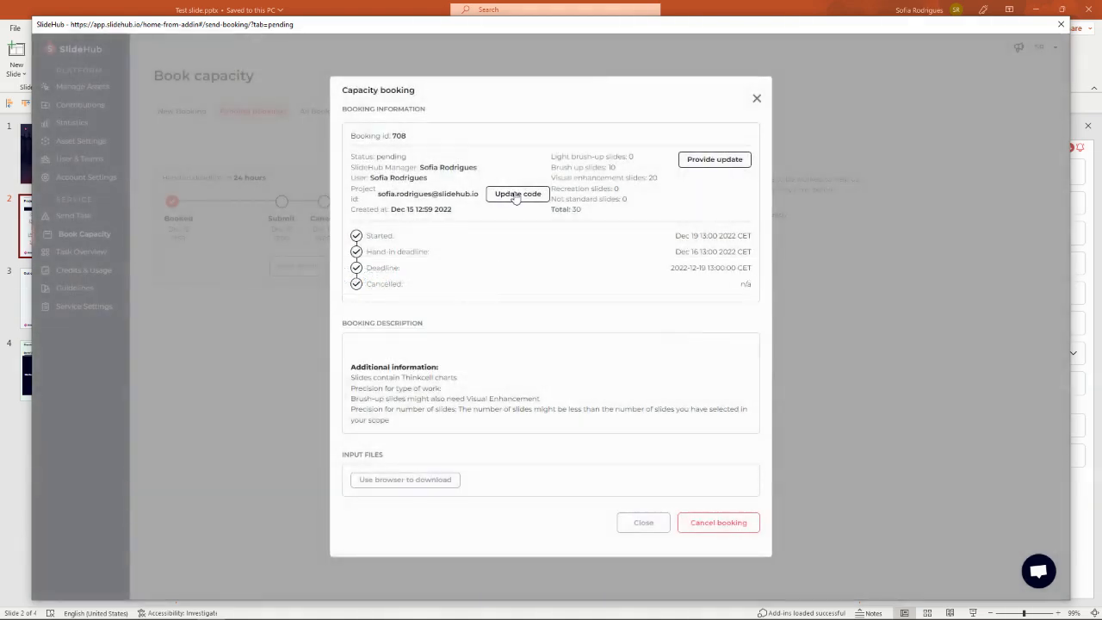
{"action": "left_click", "coordinate": [751, 530]}
{"action": "left_click", "coordinate": [750, 529]}
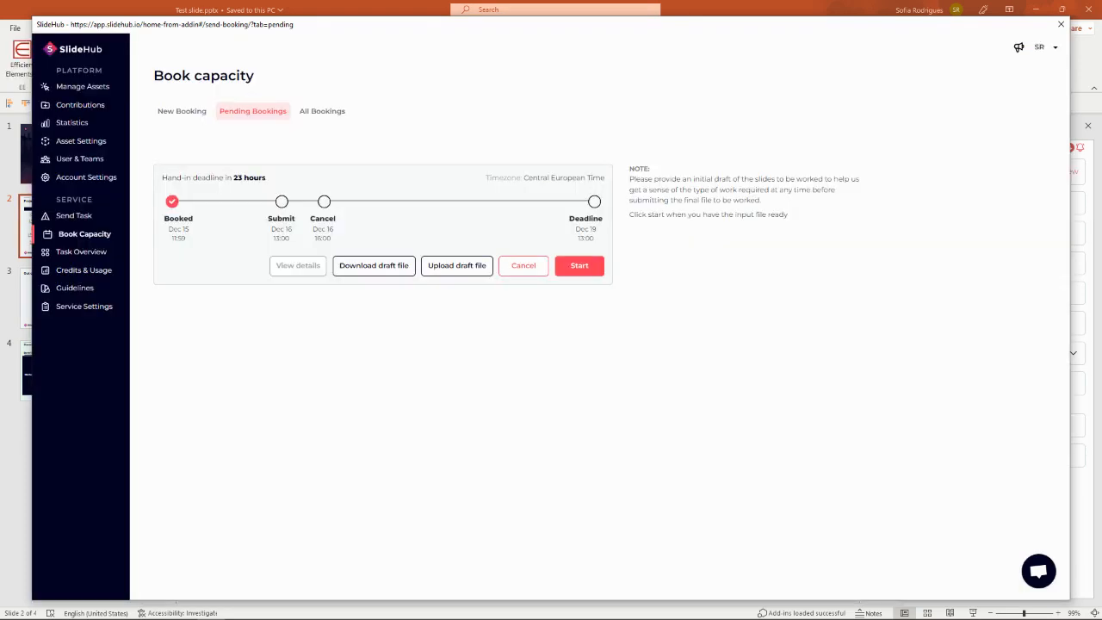
Step: Open the start form for the pending booking and check the style options offered when no existing template is used
{"action": "left_click", "coordinate": [595, 267]}
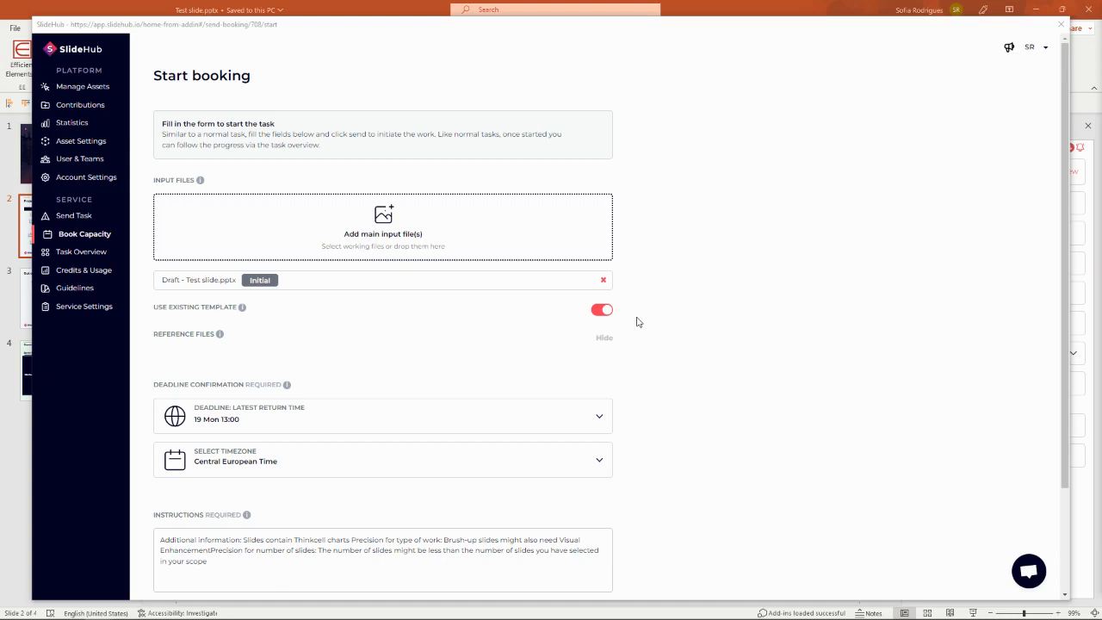
{"action": "left_click", "coordinate": [606, 311]}
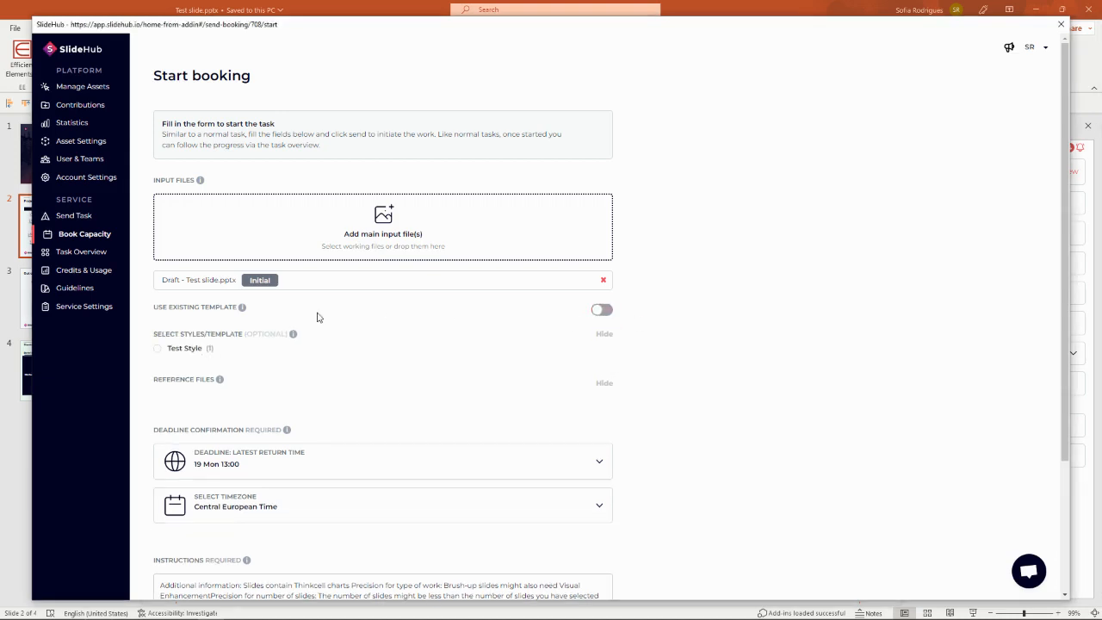
{"action": "left_click", "coordinate": [600, 310]}
Step: Reveal the CC and project code fields below the task instructions
{"action": "scroll", "coordinate": [769, 317], "scroll_direction": "down", "scroll_amount": 3}
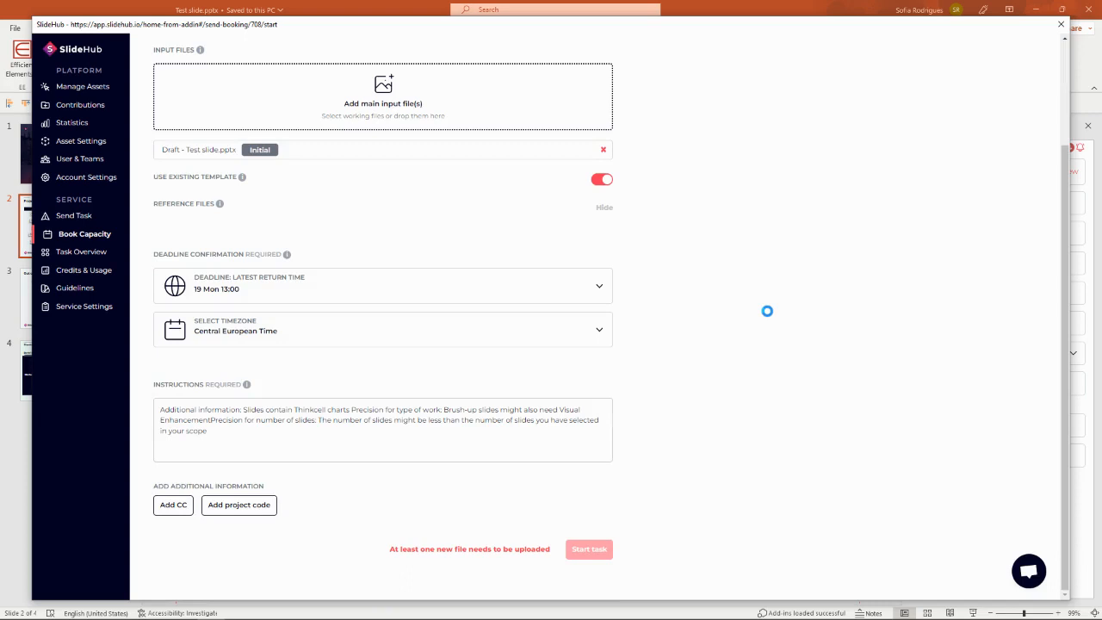
{"action": "left_click", "coordinate": [490, 438]}
{"action": "left_click", "coordinate": [174, 508]}
{"action": "scroll", "coordinate": [310, 474], "scroll_direction": "down", "scroll_amount": 1}
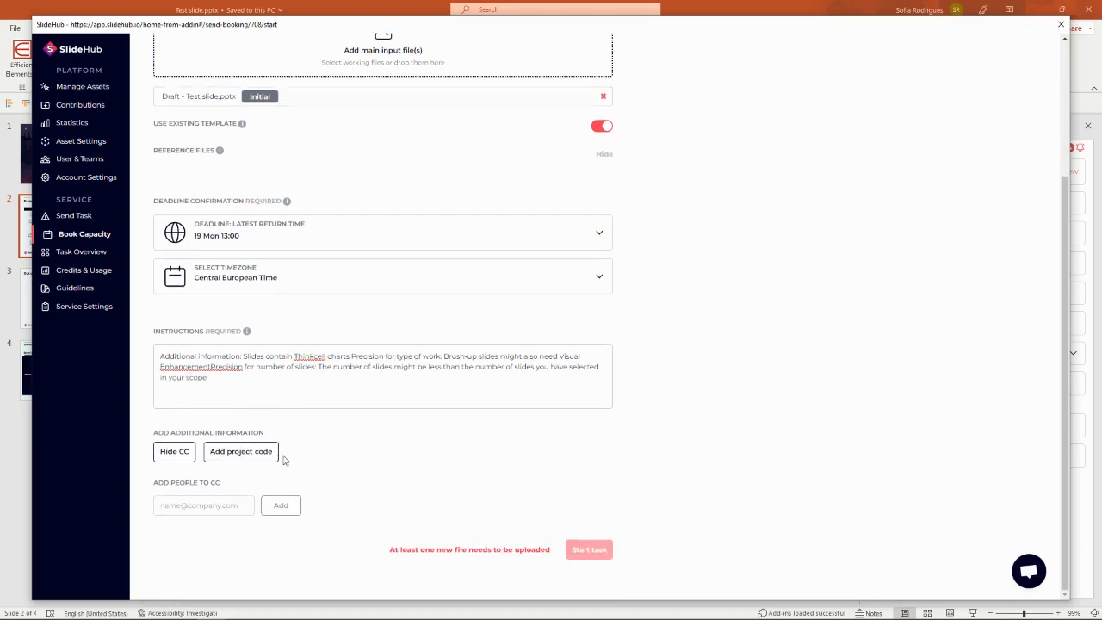
{"action": "left_click", "coordinate": [241, 450]}
{"action": "scroll", "coordinate": [577, 450], "scroll_direction": "down", "scroll_amount": 1}
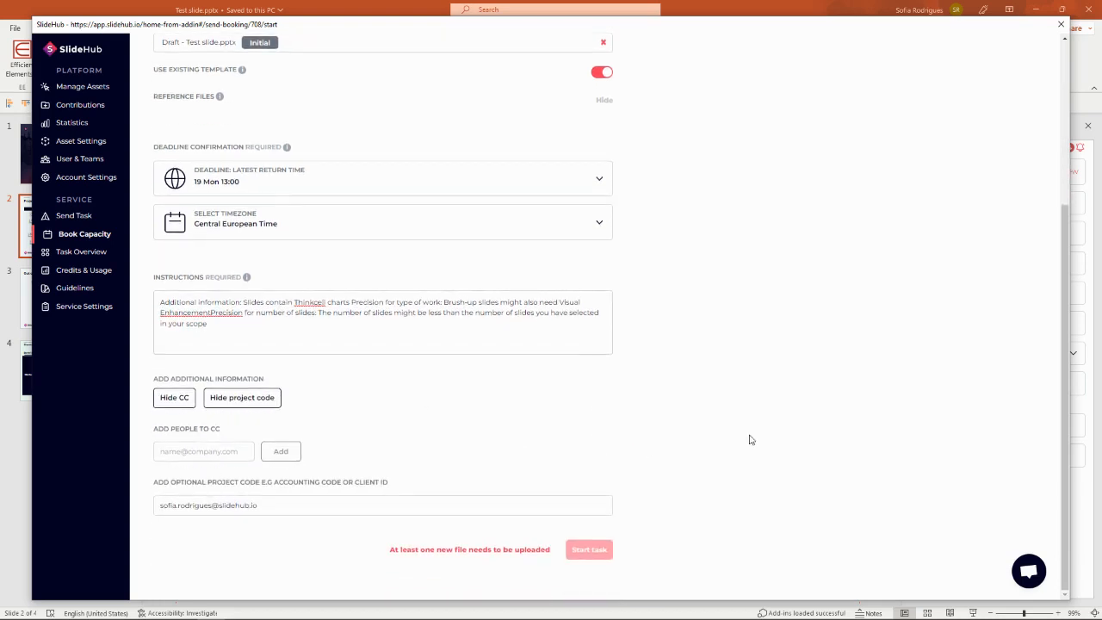
Step: Add Test slide.pptx as a main input file of the booking
{"action": "scroll", "coordinate": [749, 440], "scroll_direction": "up", "scroll_amount": 3}
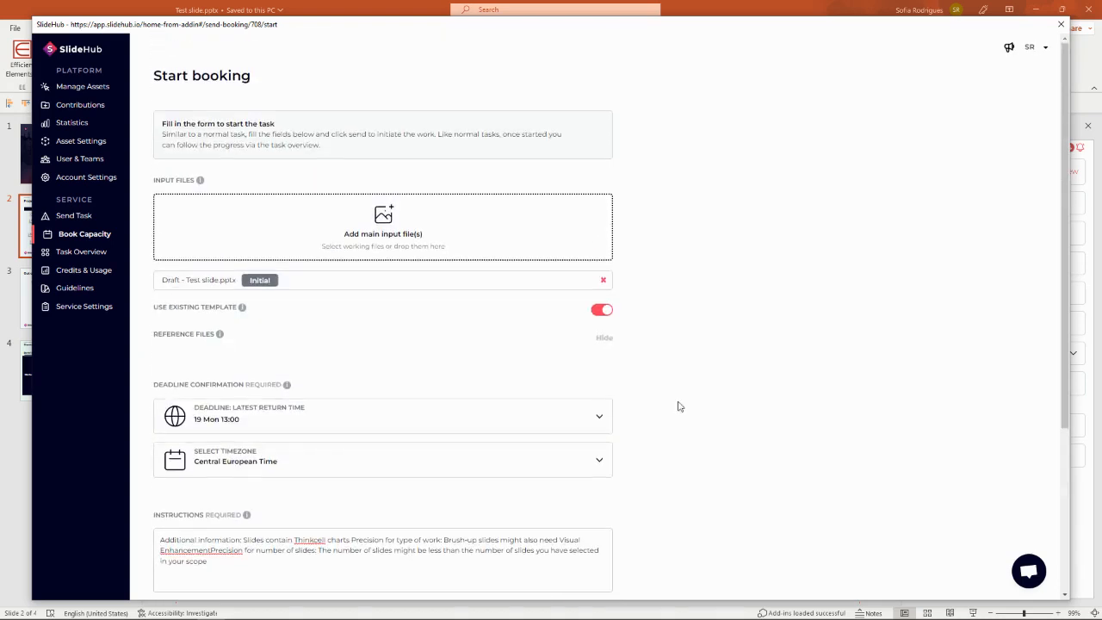
{"action": "left_click", "coordinate": [411, 231]}
{"action": "left_click", "coordinate": [166, 129]}
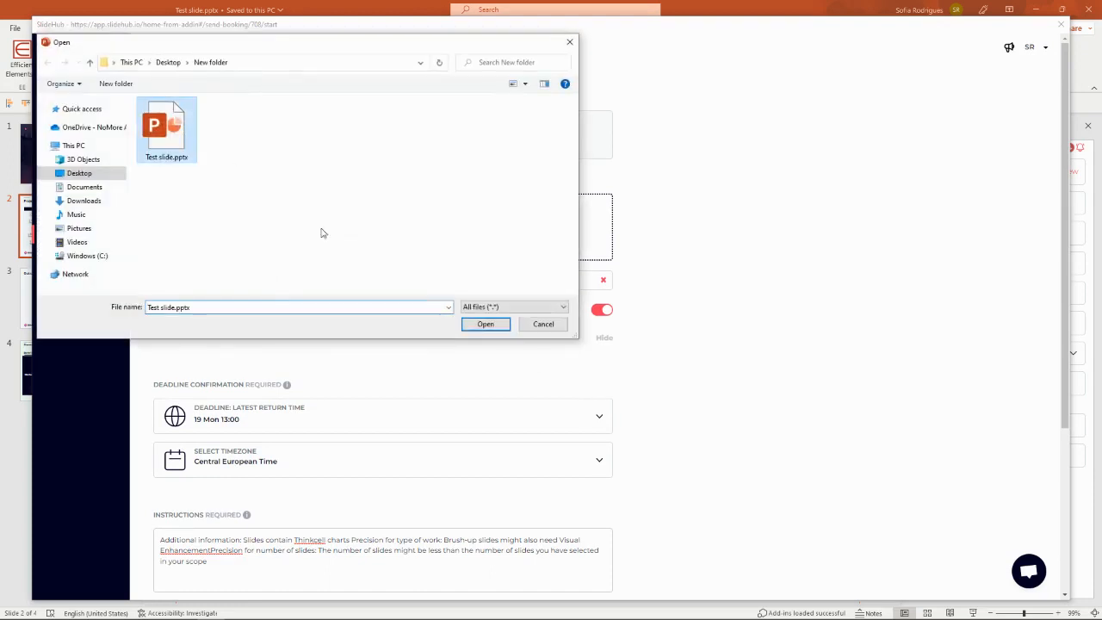
{"action": "left_click", "coordinate": [486, 324]}
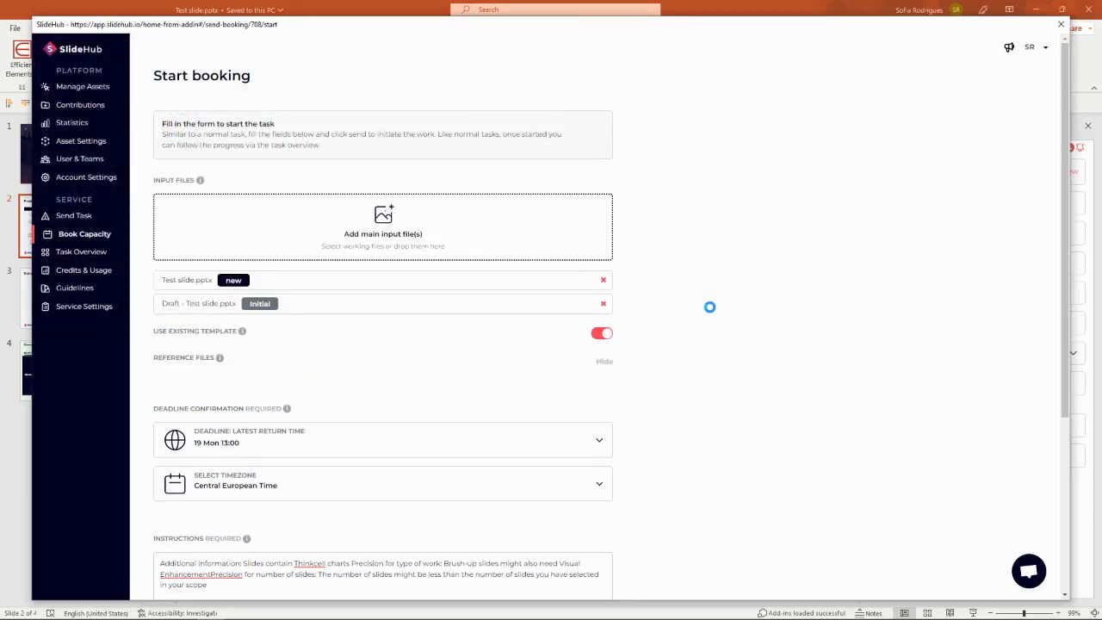
Step: Start the booked task and confirm sending it under the reference name Test slide
{"action": "scroll", "coordinate": [709, 306], "scroll_direction": "down", "scroll_amount": 3}
{"action": "left_click", "coordinate": [591, 553]}
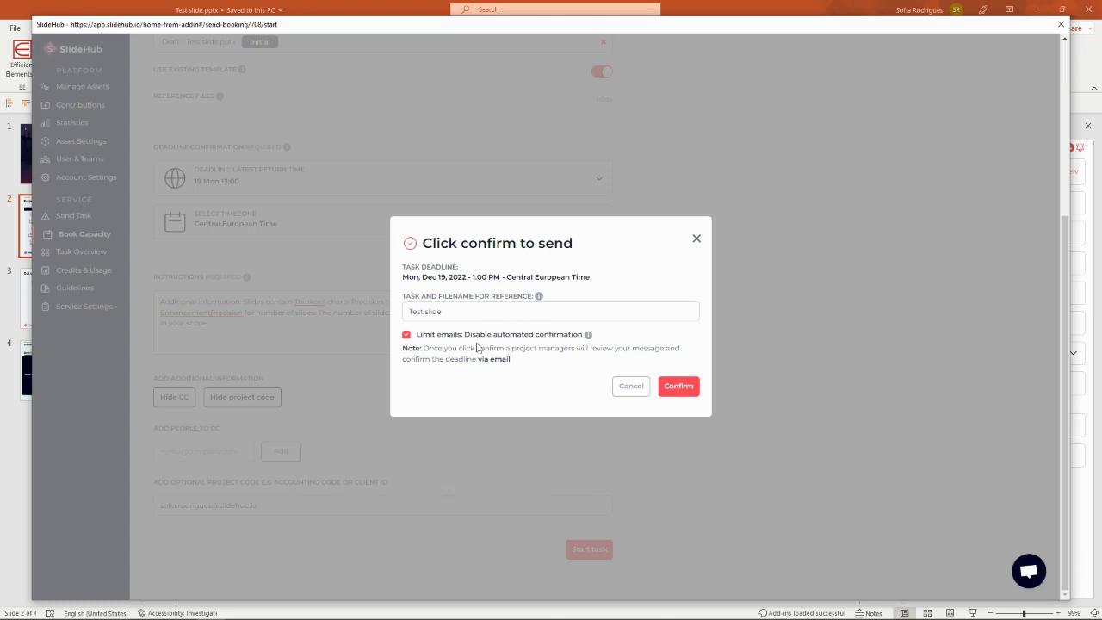
{"action": "left_click", "coordinate": [681, 388]}
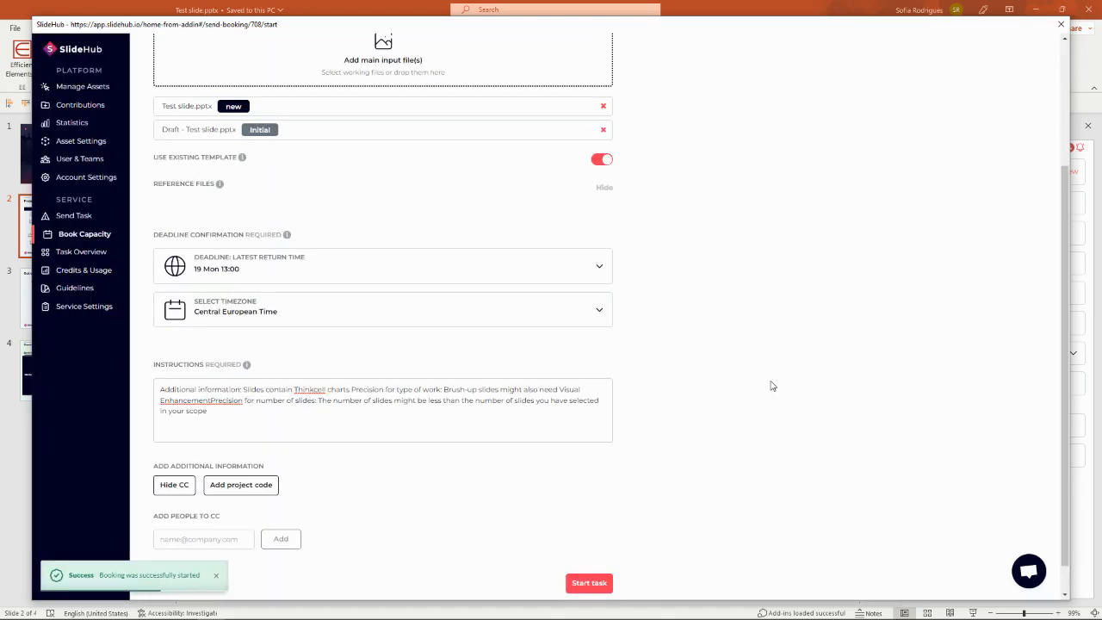